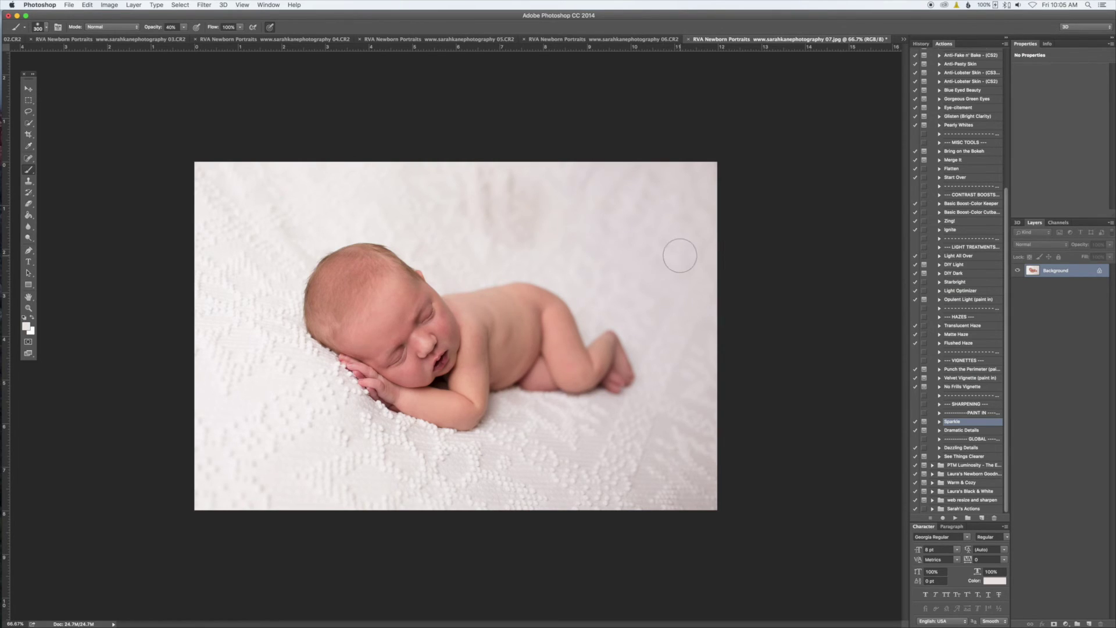
Duplicate the Background layer and name the copy 'Blanket Fade'
{"action": "right_click", "coordinate": [1071, 273]}
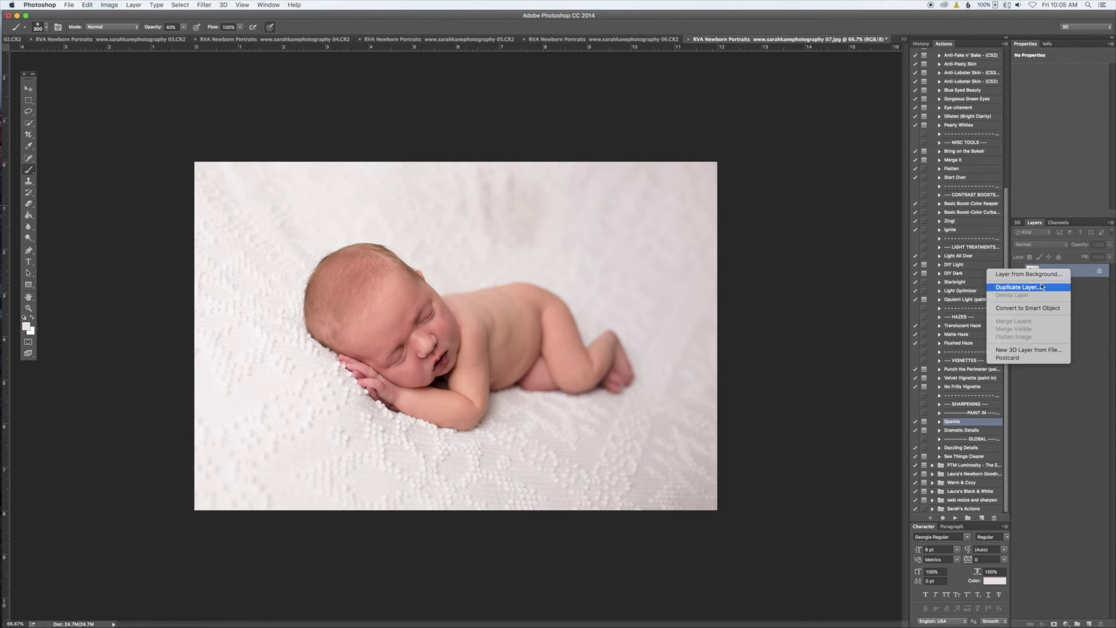
{"action": "left_click", "coordinate": [1020, 287]}
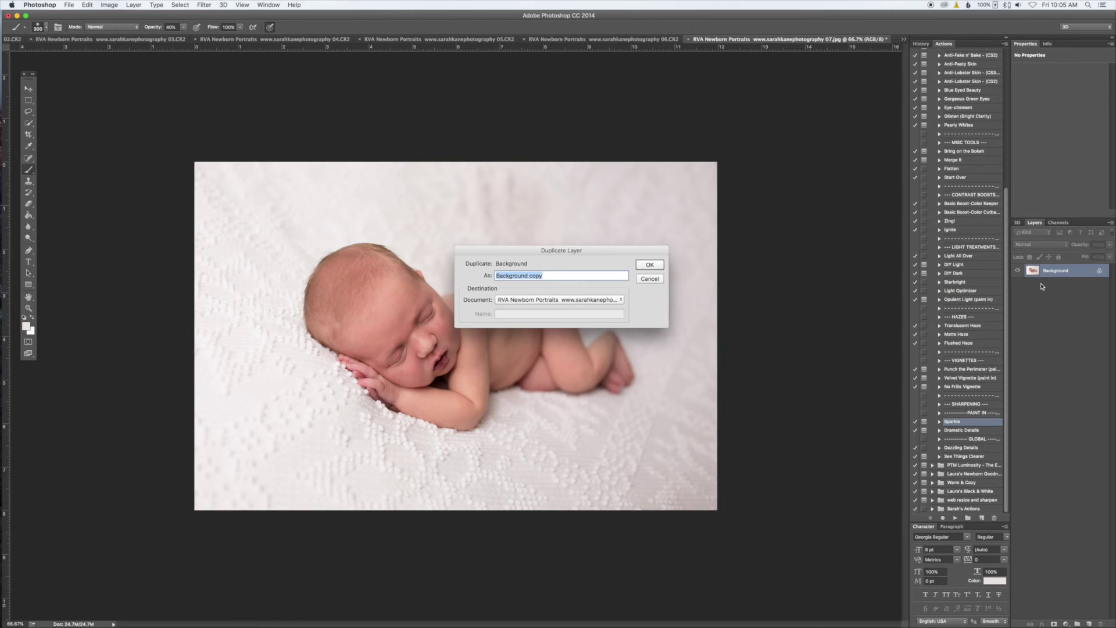
{"action": "type", "text": "Blanket Fade"}
{"action": "key", "text": "Return"}
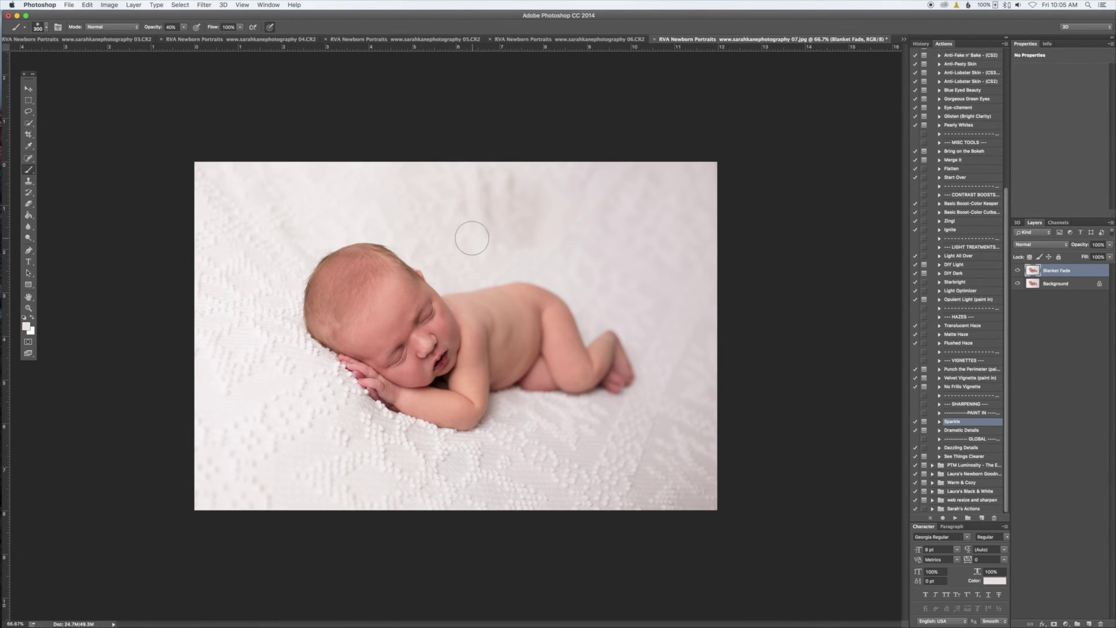
Sample the blanket colour, then set the Brush to 800 pixels at 70% opacity
{"action": "key", "text": "i"}
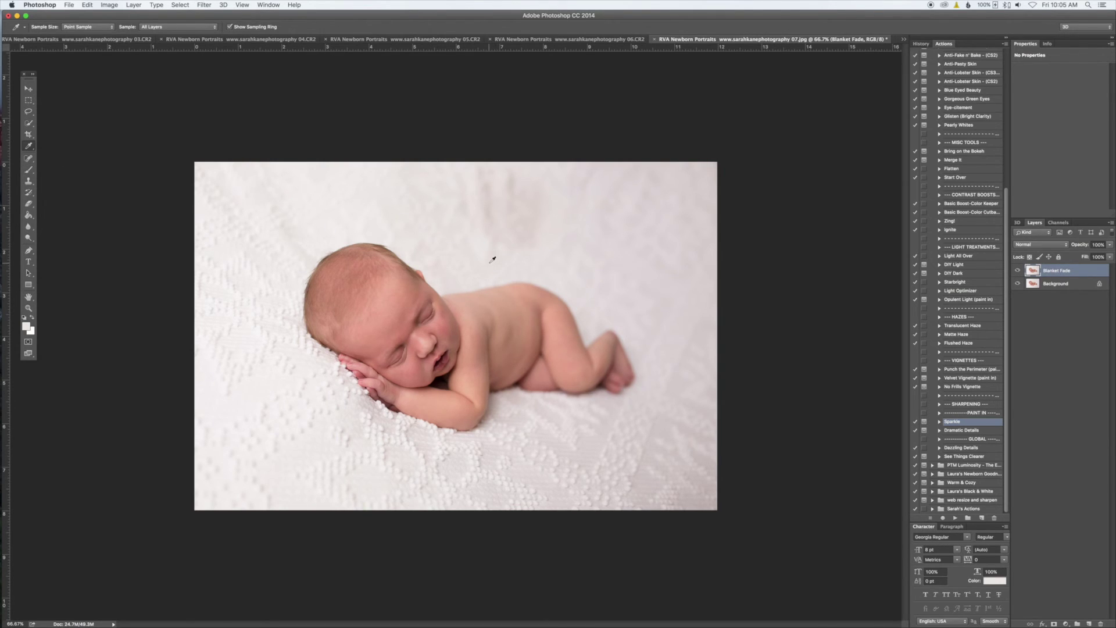
{"action": "key", "text": "b"}
{"action": "key", "text": "bracketright"}
{"action": "key", "text": "bracketright"}
{"action": "key", "text": "bracketright"}
{"action": "key", "text": "bracketright"}
{"action": "key", "text": "bracketright"}
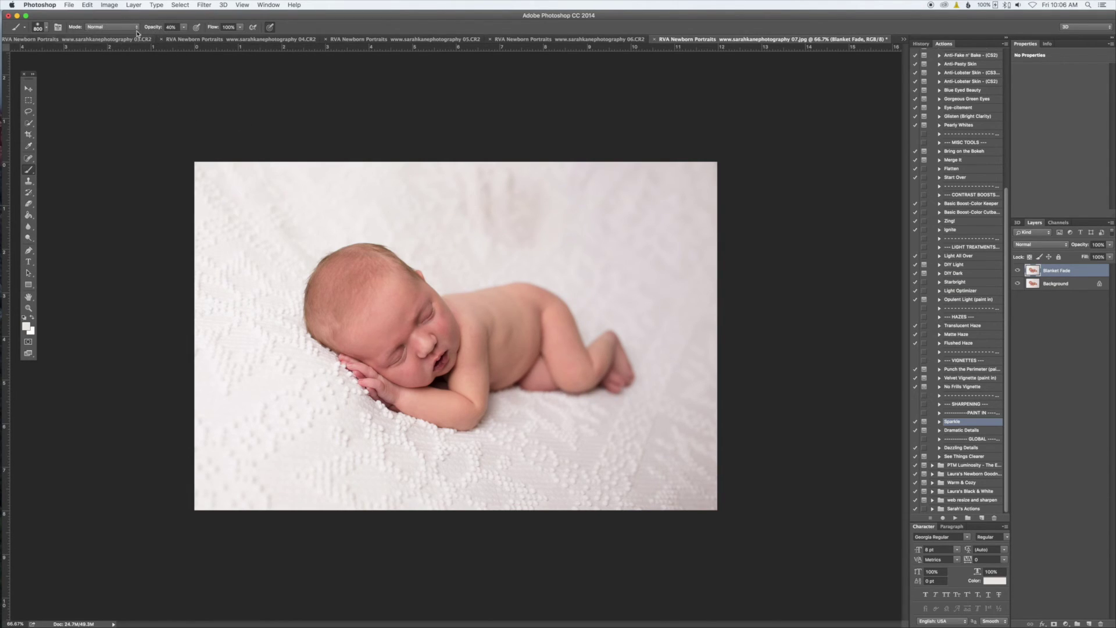
{"action": "key", "text": "7"}
Paint the pale sampled colour down the left edge and across the blanket, enlarging the brush to 900 pixels
{"action": "left_click_drag", "start_coordinate": [249, 217], "coordinate": [234, 296]}
{"action": "key", "text": "bracketright"}
{"action": "key", "text": "bracketright"}
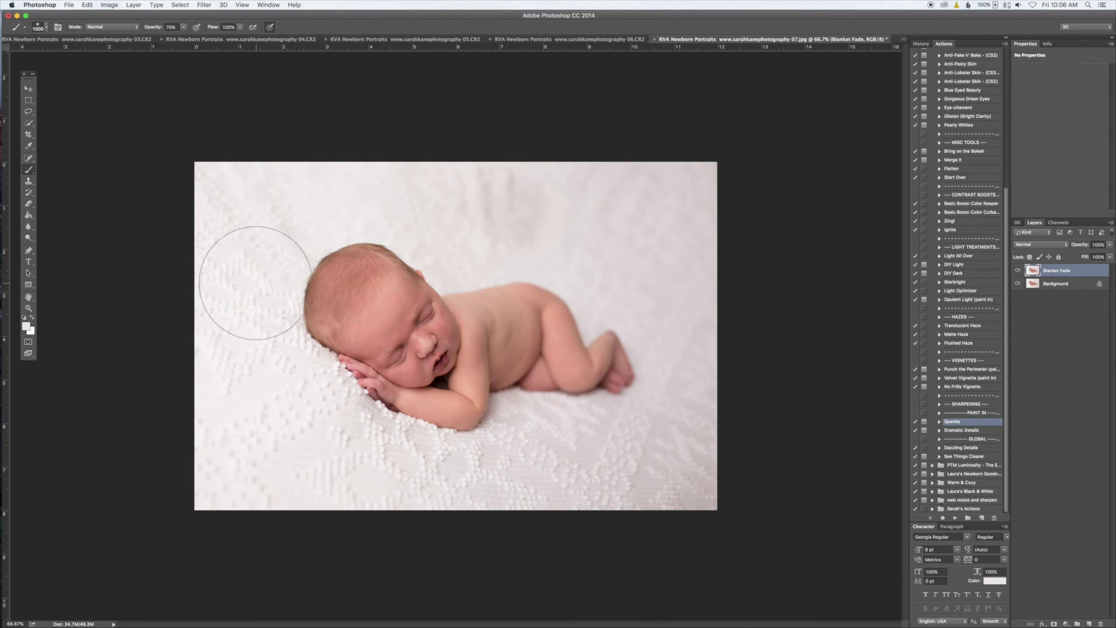
{"action": "mouse_move", "coordinate": [255, 283]}
{"action": "left_mouse_down"}
{"action": "mouse_move", "coordinate": [239, 184]}
{"action": "mouse_move", "coordinate": [288, 200]}
{"action": "mouse_move", "coordinate": [367, 180]}
{"action": "mouse_move", "coordinate": [446, 192]}
{"action": "mouse_move", "coordinate": [528, 219]}
{"action": "mouse_move", "coordinate": [529, 234]}
{"action": "mouse_move", "coordinate": [589, 201]}
{"action": "mouse_move", "coordinate": [671, 225]}
{"action": "mouse_move", "coordinate": [652, 287]}
{"action": "mouse_move", "coordinate": [707, 342]}
{"action": "mouse_move", "coordinate": [698, 471]}
{"action": "mouse_move", "coordinate": [642, 487]}
{"action": "mouse_move", "coordinate": [542, 468]}
{"action": "mouse_move", "coordinate": [528, 453]}
{"action": "mouse_move", "coordinate": [385, 482]}
{"action": "mouse_move", "coordinate": [288, 448]}
{"action": "mouse_move", "coordinate": [305, 416]}
{"action": "mouse_move", "coordinate": [290, 399]}
{"action": "mouse_move", "coordinate": [213, 370]}
{"action": "mouse_move", "coordinate": [228, 457]}
{"action": "mouse_move", "coordinate": [248, 468]}
{"action": "mouse_move", "coordinate": [220, 423]}
{"action": "mouse_move", "coordinate": [256, 348]}
{"action": "mouse_move", "coordinate": [639, 516]}
{"action": "left_mouse_up"}
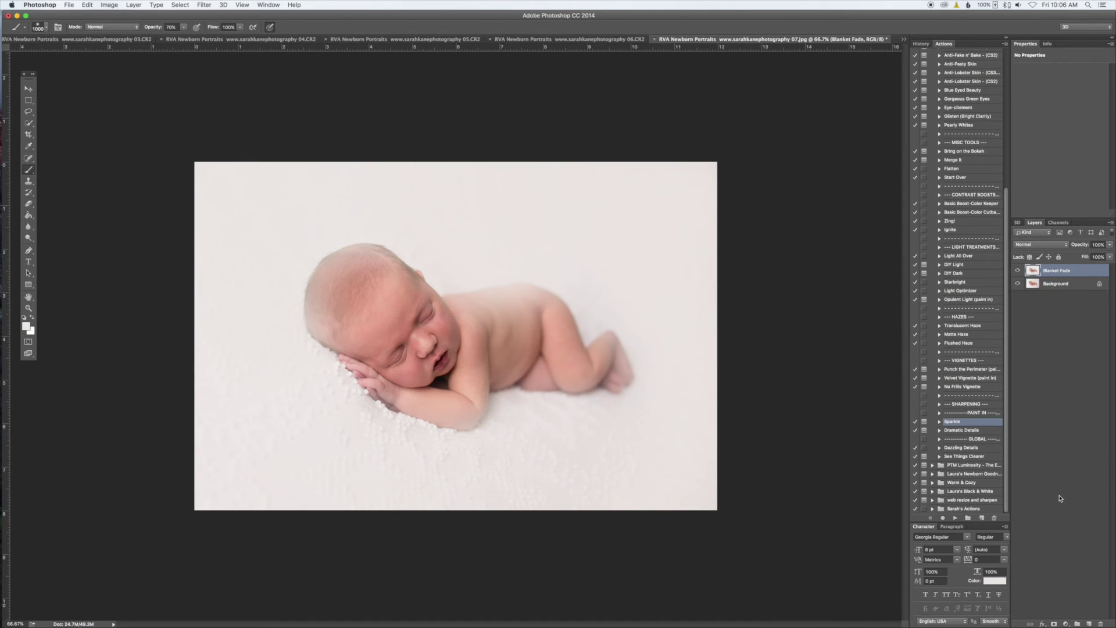
Add a layer mask to Blanket Fade and paint black with a 400-pixel brush over the baby's head and foot
{"action": "left_click", "coordinate": [1054, 624]}
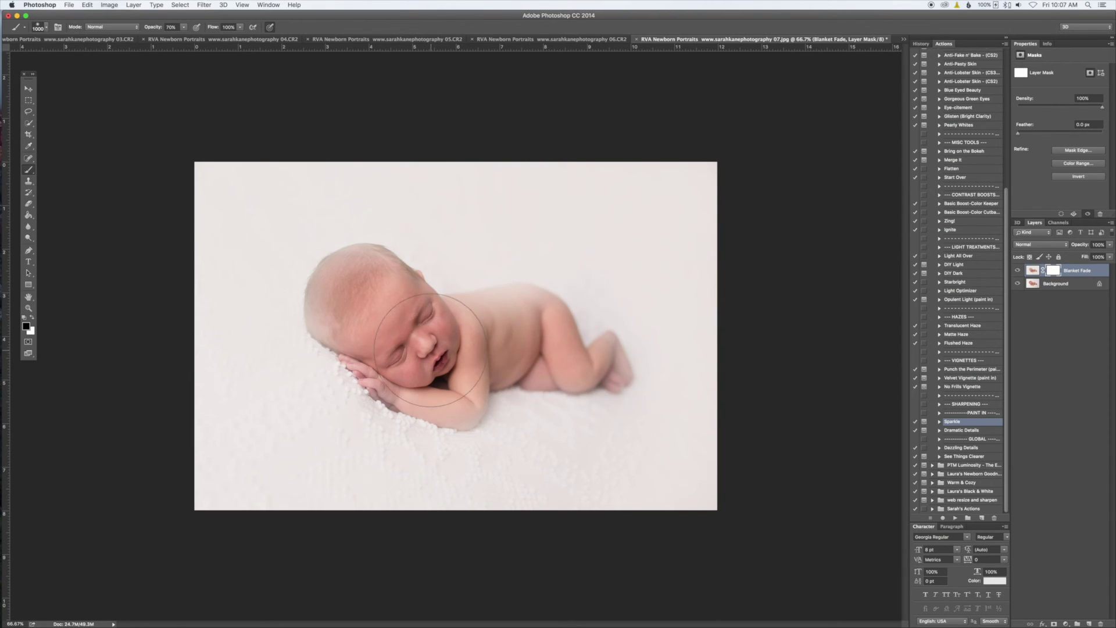
{"action": "key", "text": "bracketleft"}
{"action": "key", "text": "bracketleft"}
{"action": "key", "text": "bracketleft"}
{"action": "key", "text": "bracketleft"}
{"action": "key", "text": "bracketleft"}
{"action": "key", "text": "bracketleft"}
{"action": "key", "text": "x"}
{"action": "key", "text": "x"}
{"action": "key", "text": "x"}
{"action": "key", "text": "x"}
{"action": "key", "text": "x"}
{"action": "key", "text": "x"}
{"action": "key", "text": "x"}
{"action": "key", "text": "x"}
{"action": "key", "text": "x"}
{"action": "key", "text": "x"}
{"action": "mouse_move", "coordinate": [368, 258]}
{"action": "left_mouse_down"}
{"action": "mouse_move", "coordinate": [332, 294]}
{"action": "mouse_move", "coordinate": [343, 329]}
{"action": "mouse_move", "coordinate": [356, 329]}
{"action": "mouse_move", "coordinate": [327, 301]}
{"action": "mouse_move", "coordinate": [334, 325]}
{"action": "mouse_move", "coordinate": [363, 332]}
{"action": "mouse_move", "coordinate": [329, 301]}
{"action": "mouse_move", "coordinate": [360, 267]}
{"action": "mouse_move", "coordinate": [375, 268]}
{"action": "mouse_move", "coordinate": [407, 301]}
{"action": "mouse_move", "coordinate": [383, 277]}
{"action": "mouse_move", "coordinate": [357, 283]}
{"action": "mouse_move", "coordinate": [349, 320]}
{"action": "mouse_move", "coordinate": [361, 349]}
{"action": "mouse_move", "coordinate": [424, 396]}
{"action": "mouse_move", "coordinate": [409, 296]}
{"action": "mouse_move", "coordinate": [456, 338]}
{"action": "mouse_move", "coordinate": [454, 315]}
{"action": "mouse_move", "coordinate": [527, 306]}
{"action": "mouse_move", "coordinate": [488, 346]}
{"action": "mouse_move", "coordinate": [465, 402]}
{"action": "mouse_move", "coordinate": [418, 387]}
{"action": "mouse_move", "coordinate": [440, 405]}
{"action": "mouse_move", "coordinate": [466, 411]}
{"action": "mouse_move", "coordinate": [456, 409]}
{"action": "mouse_move", "coordinate": [480, 349]}
{"action": "mouse_move", "coordinate": [544, 368]}
{"action": "mouse_move", "coordinate": [547, 317]}
{"action": "mouse_move", "coordinate": [559, 352]}
{"action": "mouse_move", "coordinate": [590, 372]}
{"action": "mouse_move", "coordinate": [529, 347]}
{"action": "left_mouse_up"}
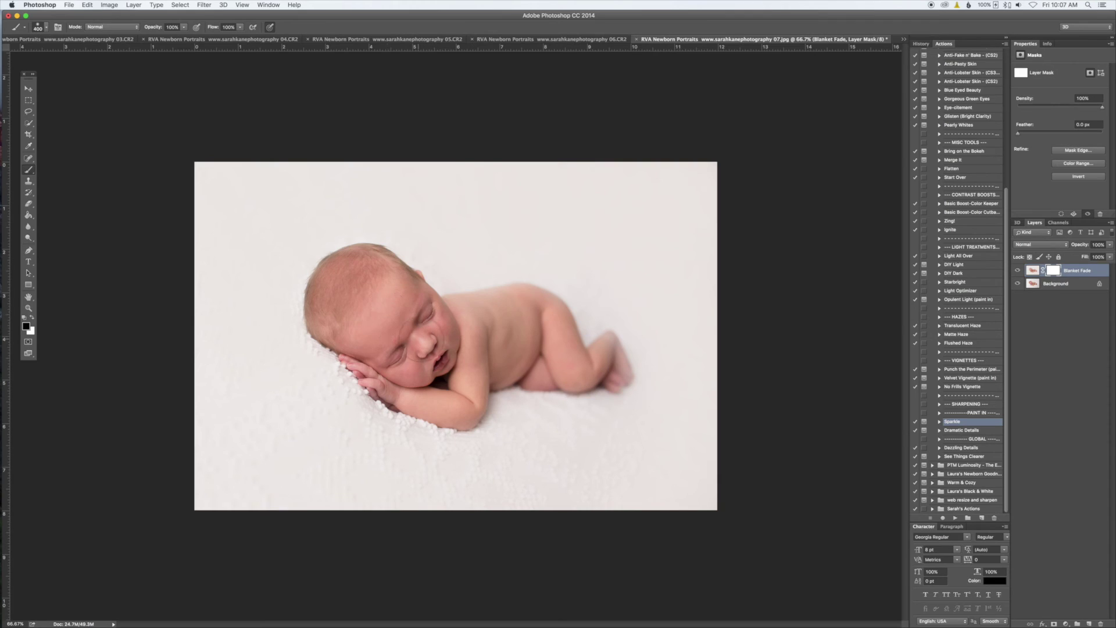
{"action": "mouse_move", "coordinate": [601, 348]}
{"action": "left_mouse_down"}
{"action": "mouse_move", "coordinate": [609, 339]}
{"action": "mouse_move", "coordinate": [620, 385]}
{"action": "mouse_move", "coordinate": [630, 372]}
{"action": "left_mouse_up"}
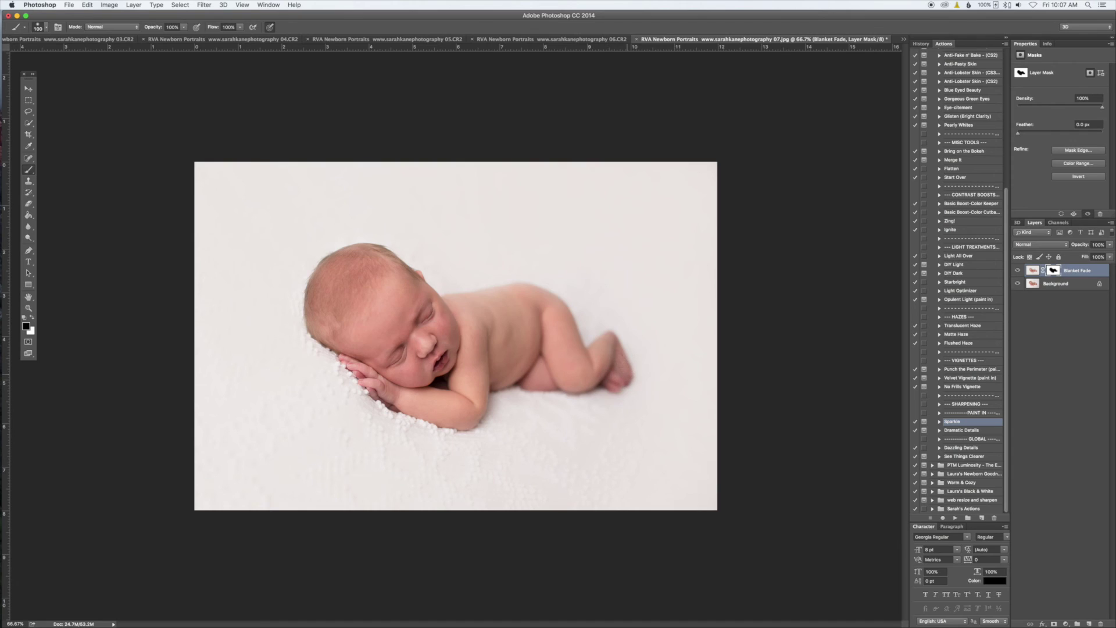
{"action": "left_click", "coordinate": [1110, 246]}
Lower the Blanket Fade layer opacity to about 40%
{"action": "left_click_drag", "start_coordinate": [1112, 256], "coordinate": [1093, 257]}
{"action": "left_click_drag", "start_coordinate": [1085, 257], "coordinate": [1088, 258]}
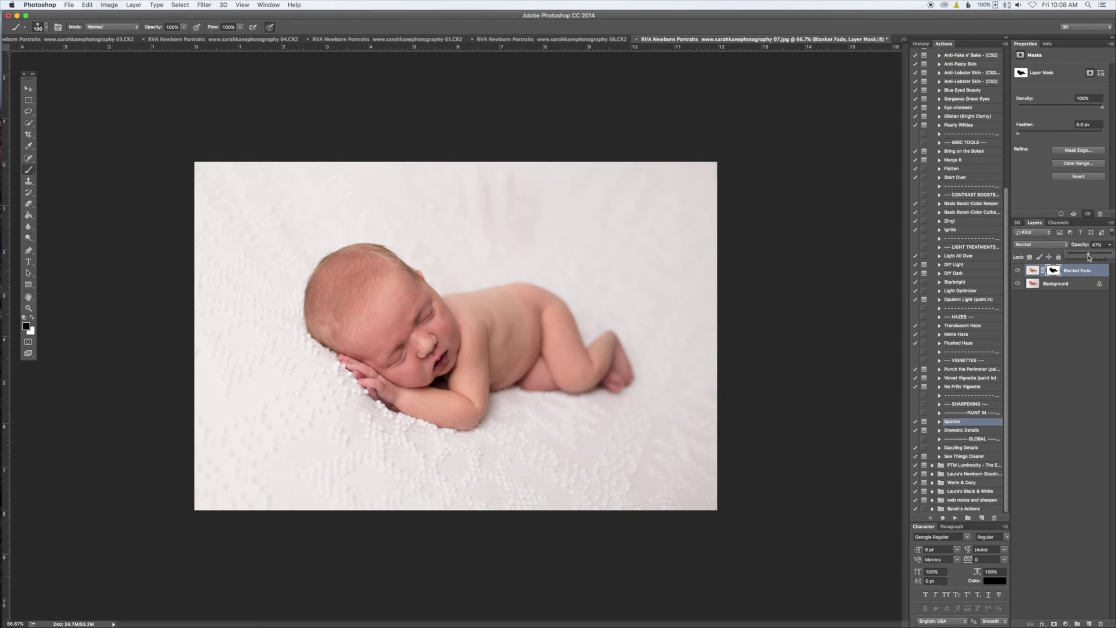
{"action": "left_click_drag", "start_coordinate": [1088, 258], "coordinate": [1087, 257]}
Toggle Blanket Fade's visibility several times to compare before and after
{"action": "left_click", "coordinate": [1017, 271]}
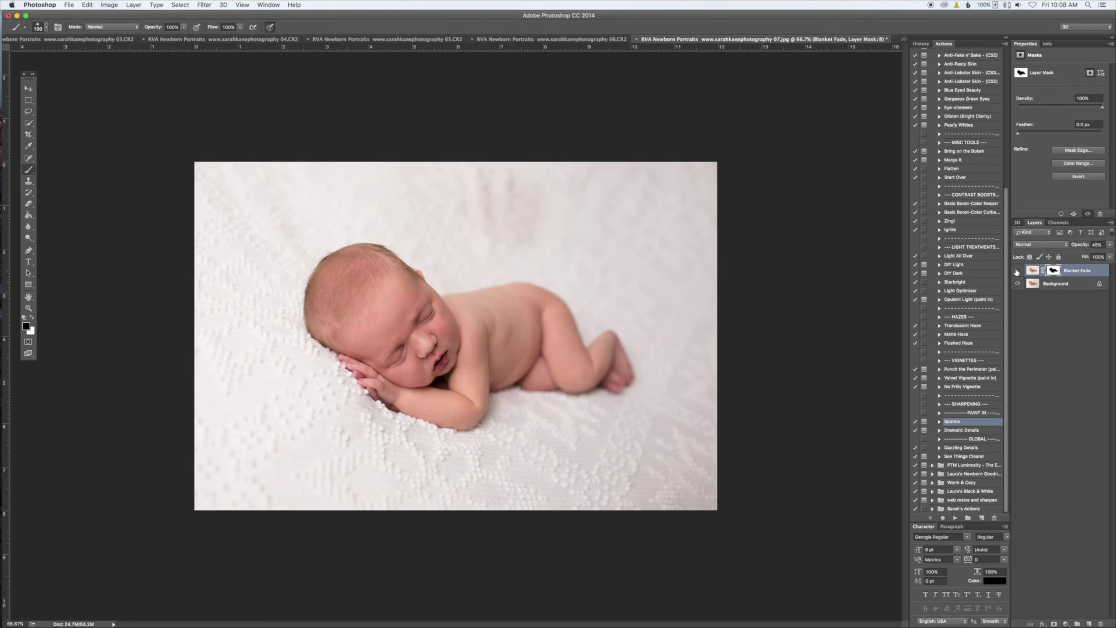
{"action": "left_click", "coordinate": [1017, 272]}
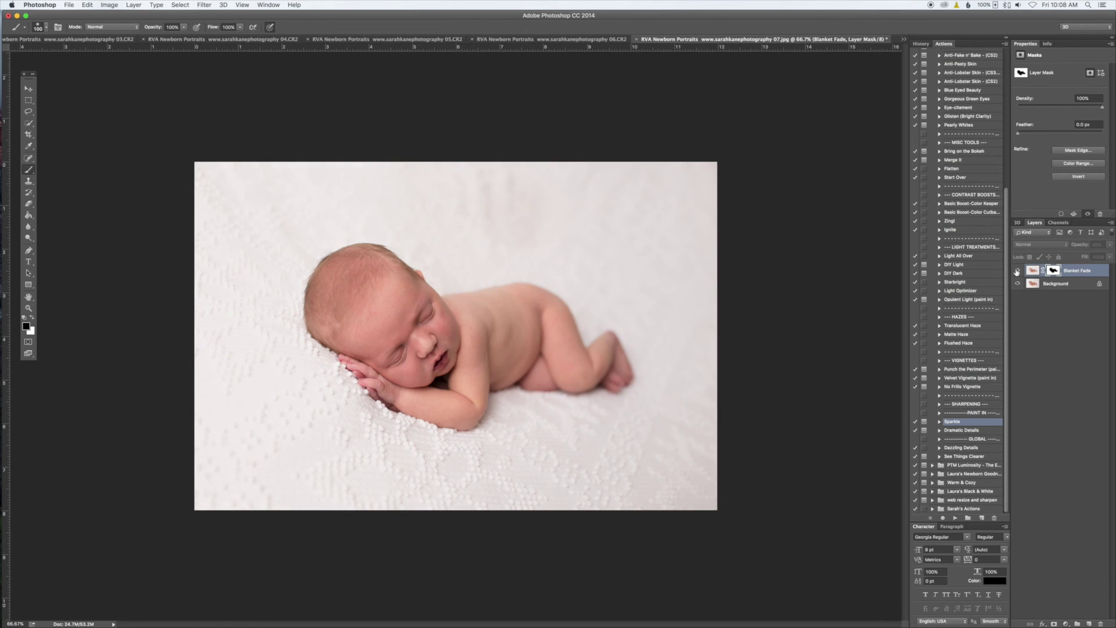
{"action": "left_click", "coordinate": [1017, 271]}
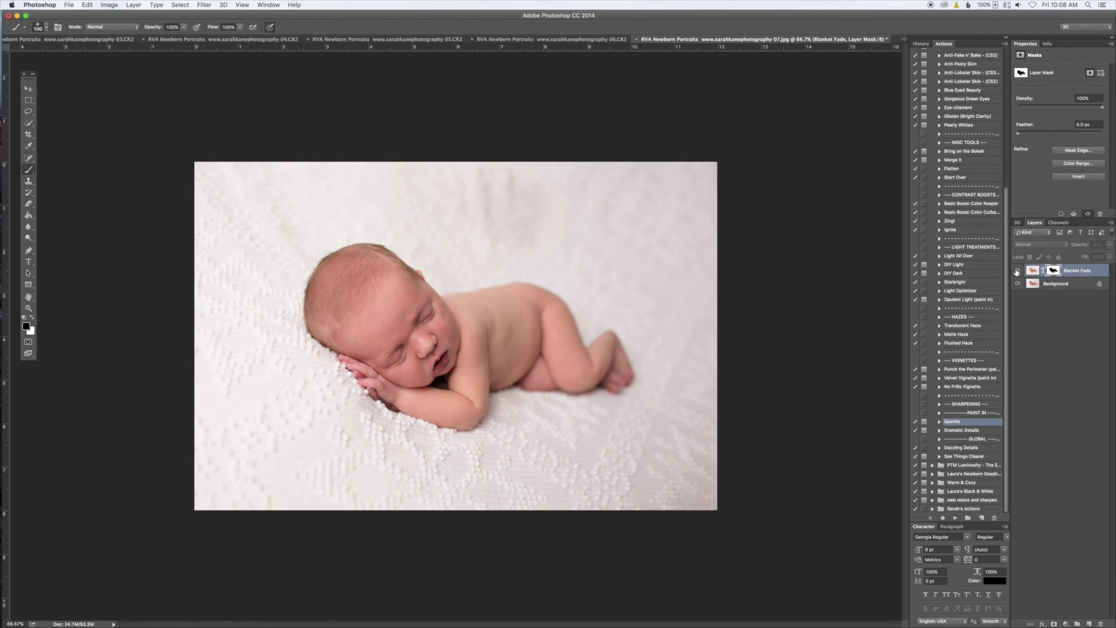
{"action": "left_click", "coordinate": [1016, 271]}
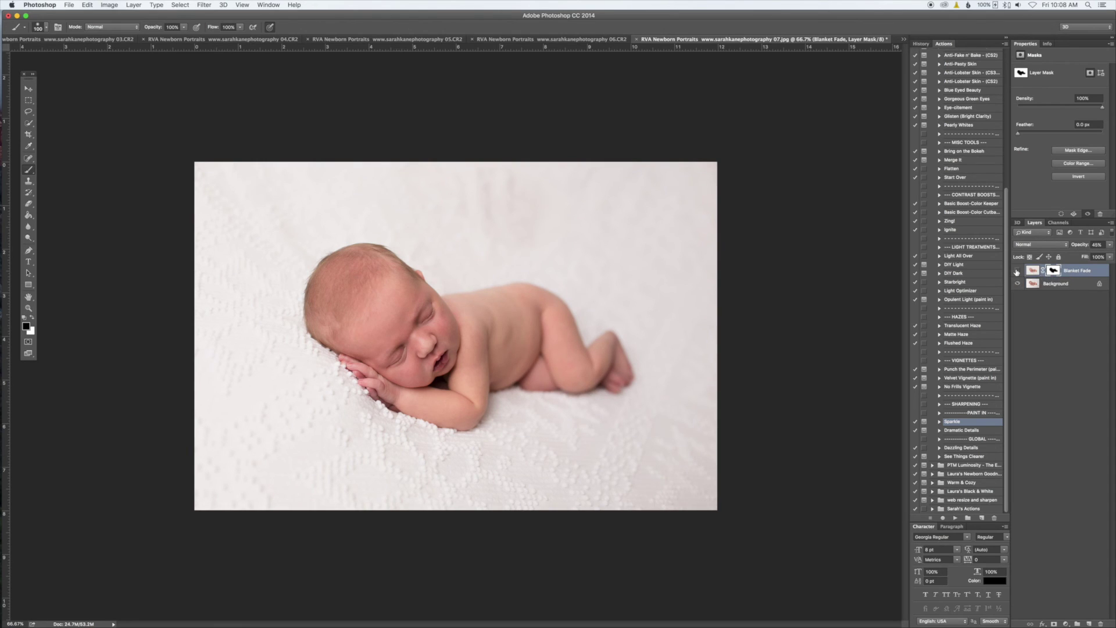
{"action": "left_click", "coordinate": [1017, 271]}
{"action": "left_click", "coordinate": [1016, 272]}
Touch up the mask with white then black paint, shrinking the brush from 400 to 150 pixels, then Merge Visible
{"action": "key", "text": "x"}
{"action": "key", "text": "bracketright"}
{"action": "key", "text": "bracketright"}
{"action": "key", "text": "bracketright"}
{"action": "key", "text": "bracketright"}
{"action": "key", "text": "bracketright"}
{"action": "key", "text": "bracketright"}
{"action": "key", "text": "bracketright"}
{"action": "key", "text": "x"}
{"action": "key", "text": "x"}
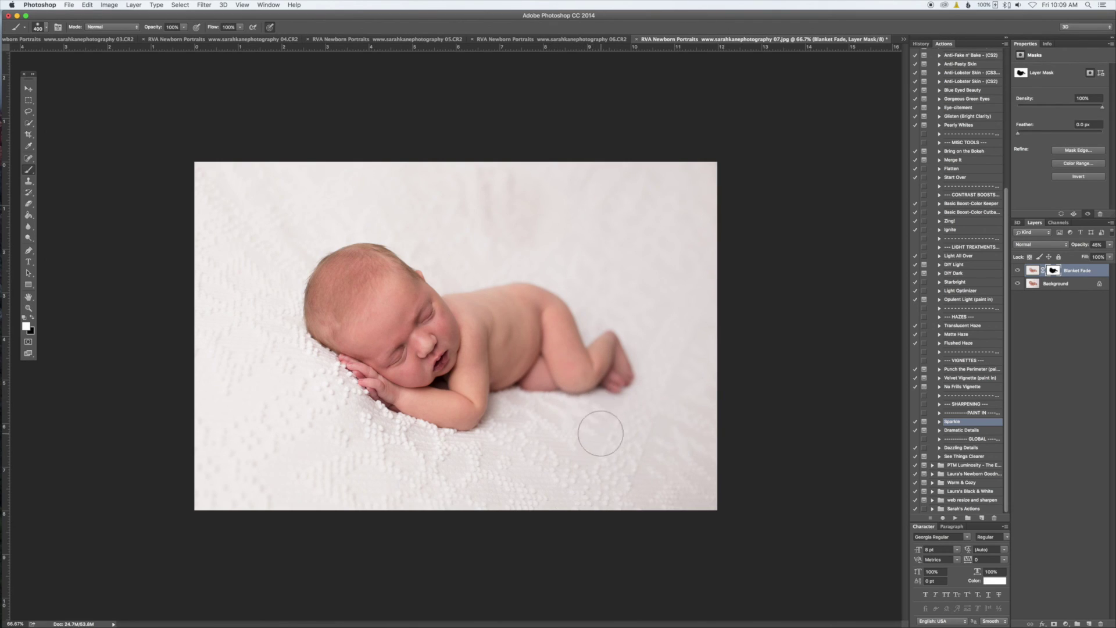
{"action": "key", "text": "x"}
{"action": "key", "text": "bracketleft"}
{"action": "key", "text": "bracketleft"}
{"action": "key", "text": "bracketleft"}
{"action": "key", "text": "bracketleft"}
{"action": "key", "text": "bracketleft"}
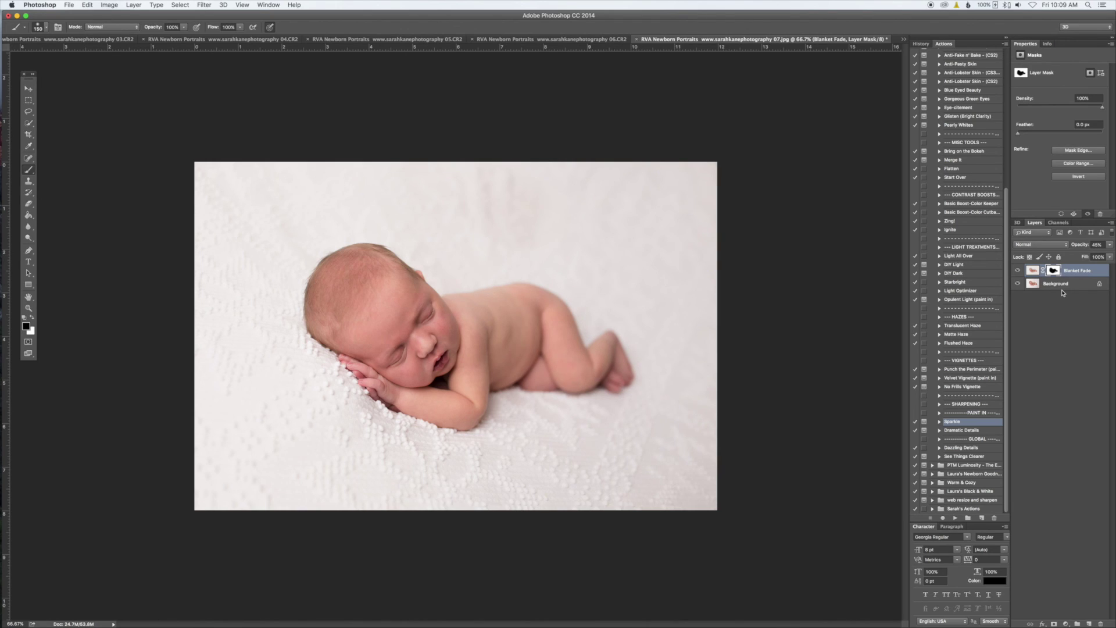
{"action": "key", "text": "super+e"}
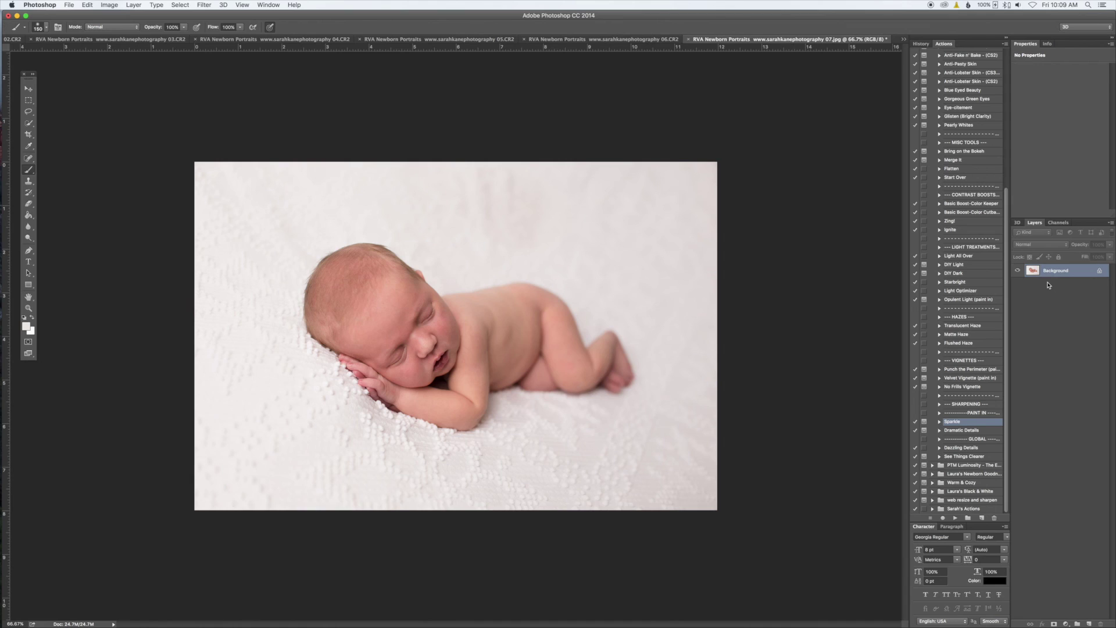
In the History panel, step back before the merge to compare, then return to the merged state
{"action": "left_click", "coordinate": [924, 45]}
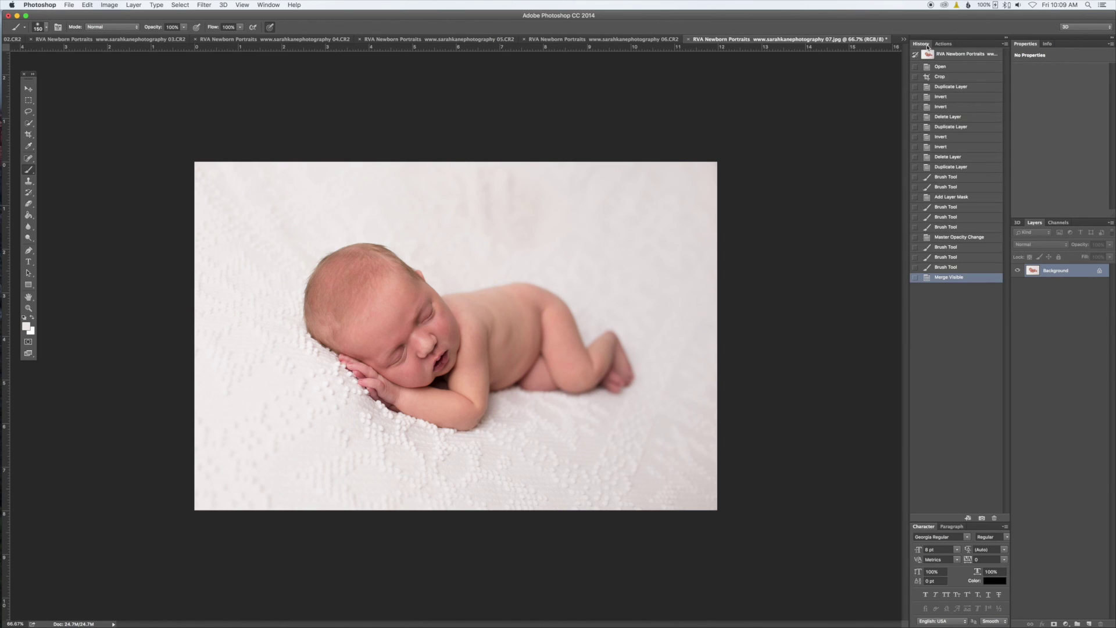
{"action": "left_click", "coordinate": [956, 247]}
{"action": "left_click", "coordinate": [955, 226]}
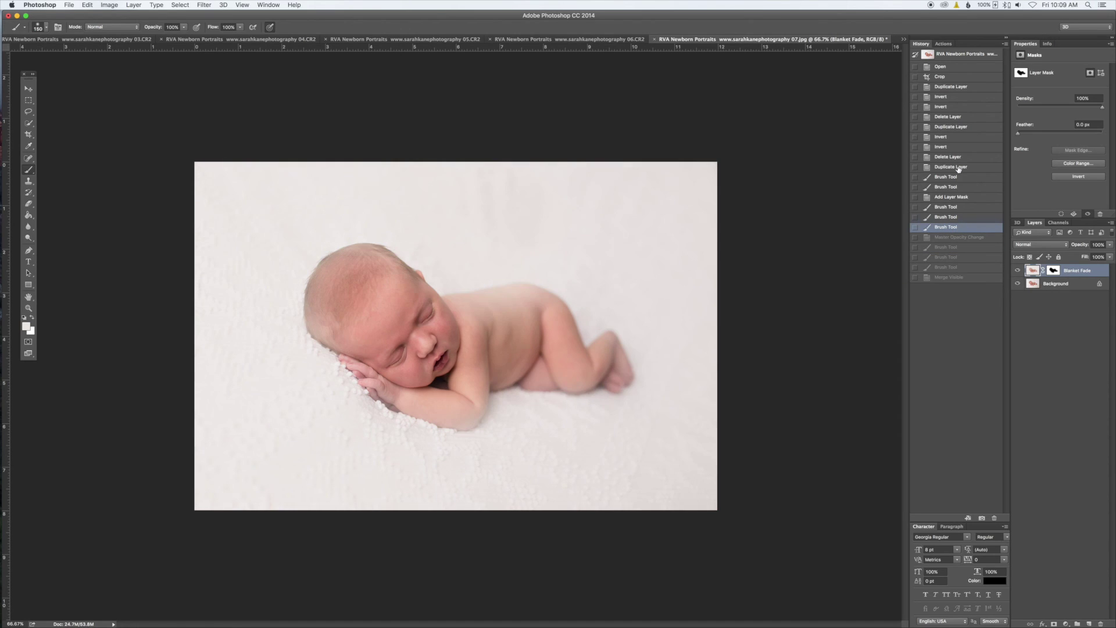
{"action": "left_click", "coordinate": [956, 176]}
{"action": "left_click", "coordinate": [960, 155]}
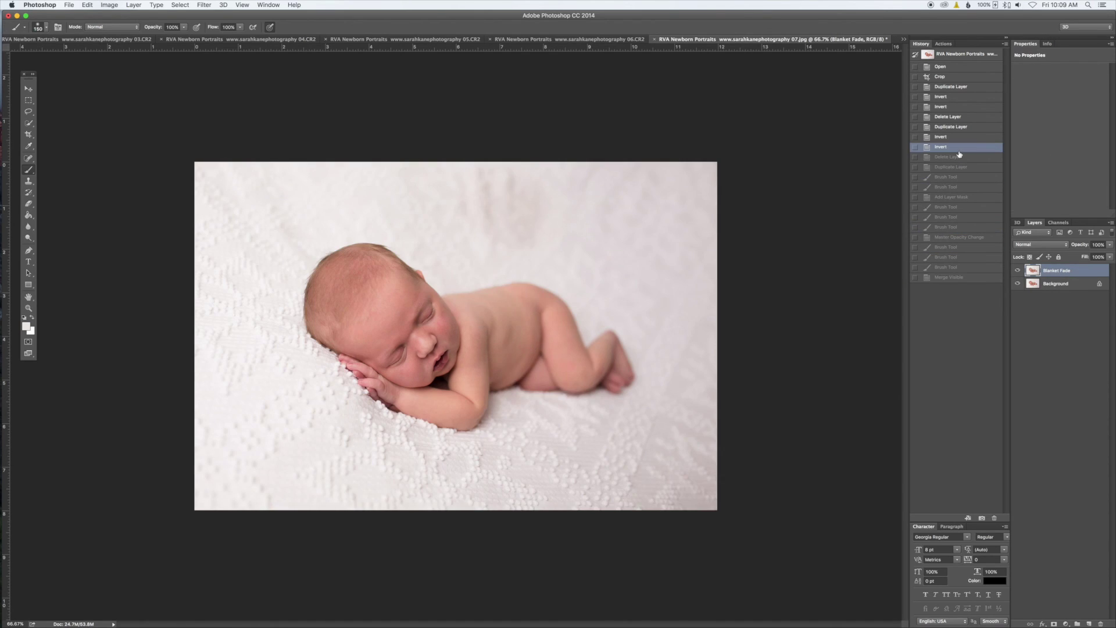
{"action": "left_click", "coordinate": [954, 278]}
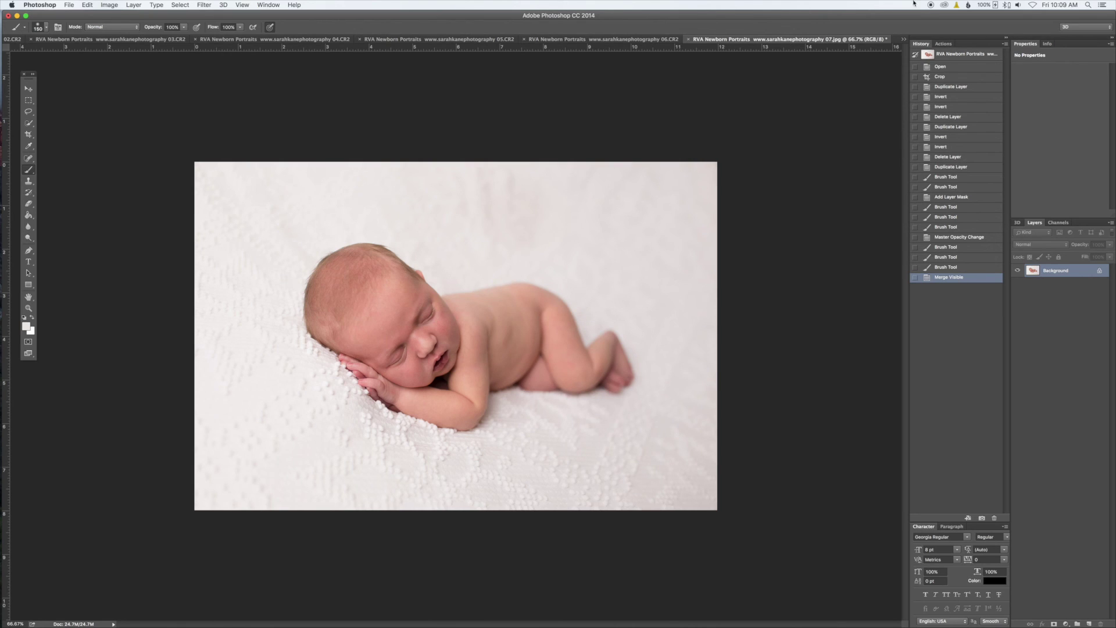
Hide and re-show the History panel from the Window menu, then return to the Actions panel
{"action": "left_click", "coordinate": [269, 5]}
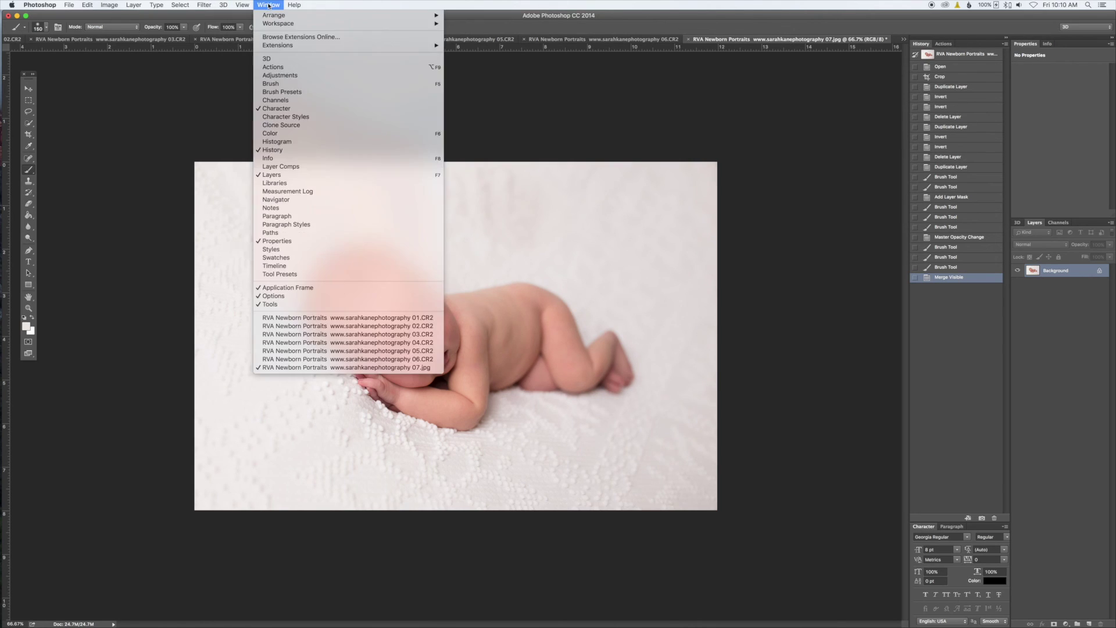
{"action": "left_click", "coordinate": [269, 5]}
{"action": "left_click", "coordinate": [268, 4]}
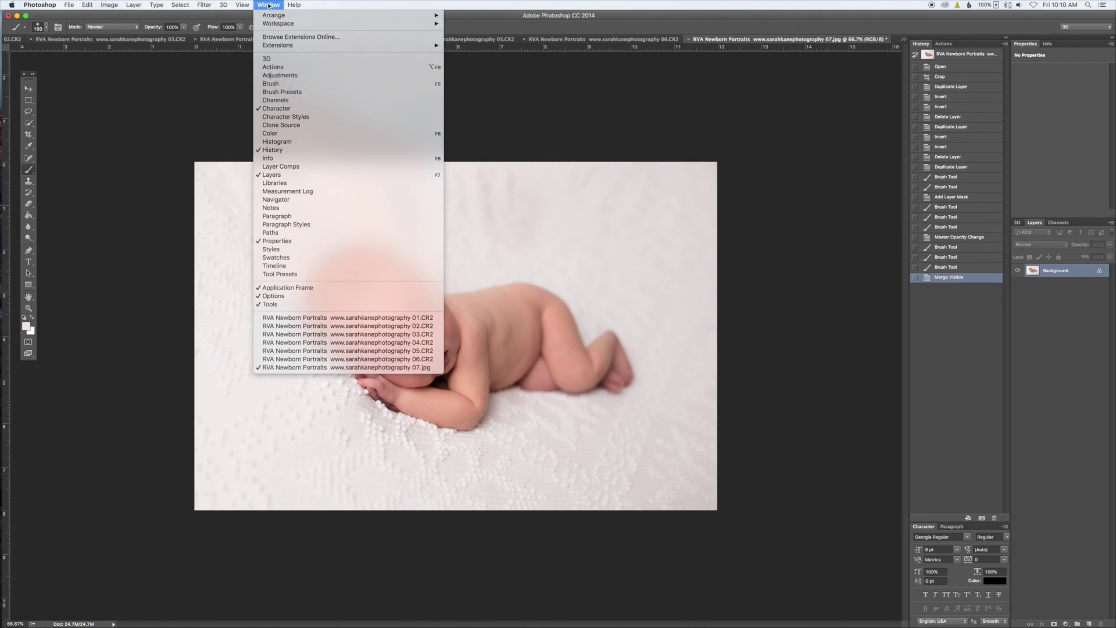
{"action": "left_click", "coordinate": [284, 151]}
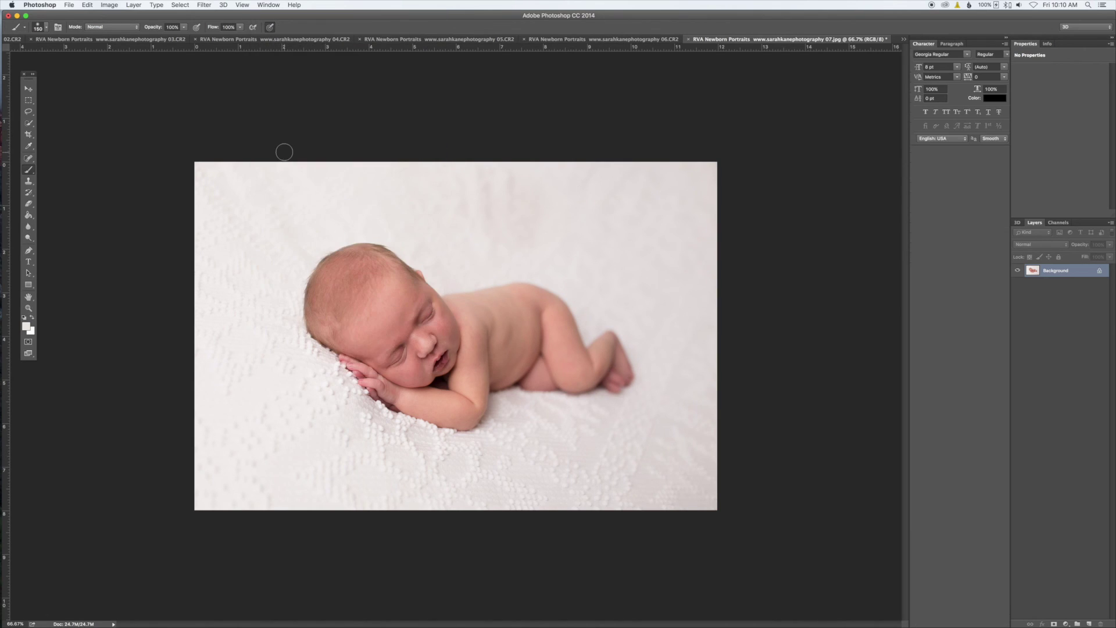
{"action": "left_click", "coordinate": [273, 4]}
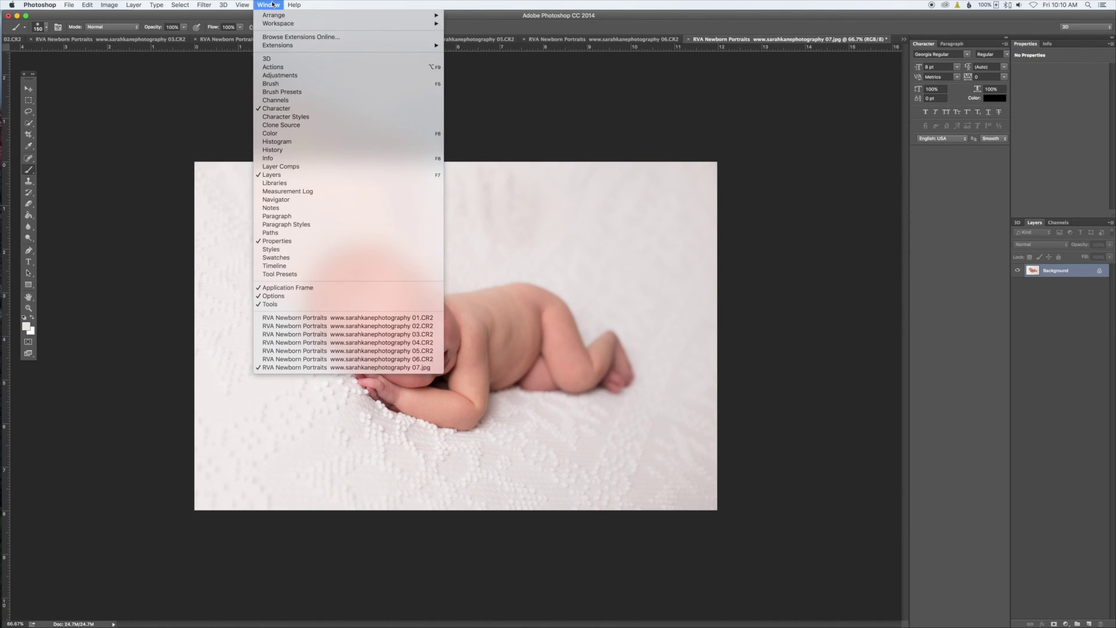
{"action": "left_click", "coordinate": [282, 149]}
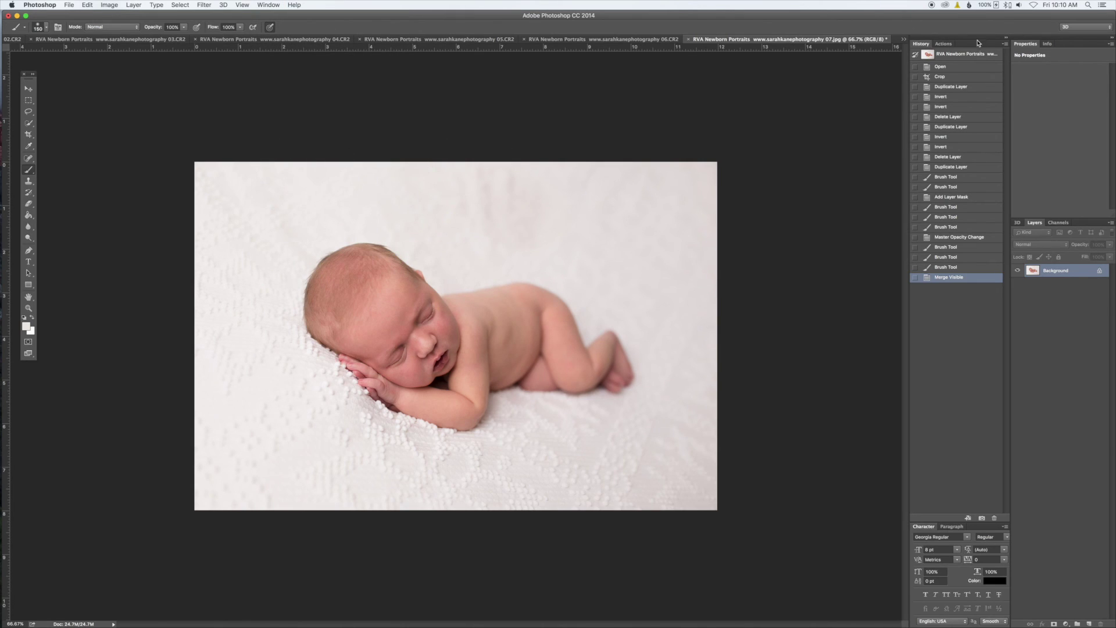
{"action": "left_click", "coordinate": [942, 44]}
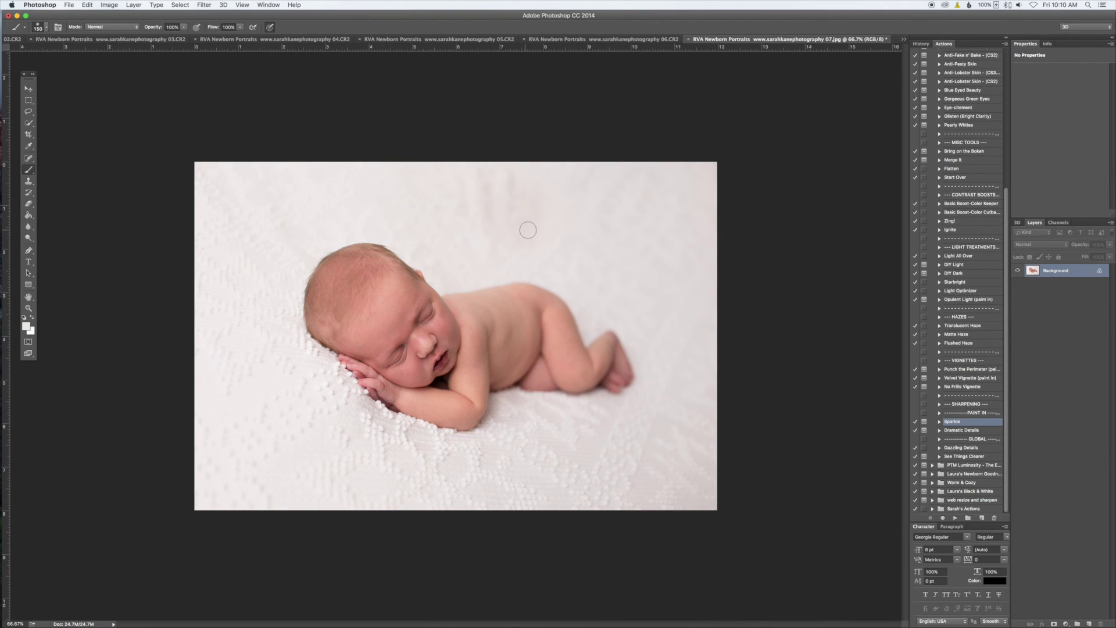
With a 500-pixel Clone Stamp, sample clean blanket nearby and paint it over the upper blanket's darker blotch
{"action": "key", "text": "s"}
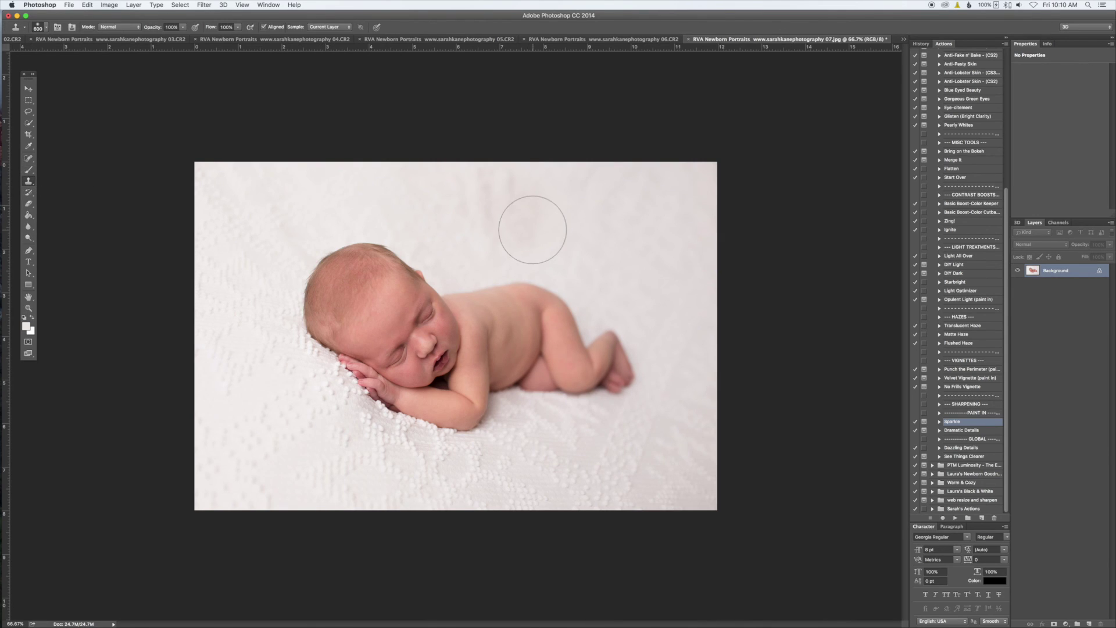
{"action": "key", "text": "bracketleft"}
{"action": "key", "text": "bracketleft"}
{"action": "key", "text": "bracketleft"}
{"action": "key", "text": "bracketright"}
{"action": "key", "text": "bracketright"}
{"action": "left_click", "coordinate": [571, 224], "text": "alt"}
{"action": "mouse_move", "coordinate": [523, 204]}
{"action": "left_mouse_down"}
{"action": "mouse_move", "coordinate": [511, 192]}
{"action": "mouse_move", "coordinate": [497, 206]}
{"action": "mouse_move", "coordinate": [540, 226]}
{"action": "mouse_move", "coordinate": [515, 225]}
{"action": "left_mouse_up"}
{"action": "left_click", "coordinate": [565, 200], "text": "alt"}
{"action": "left_click", "coordinate": [492, 208], "text": "alt"}
{"action": "left_click_drag", "start_coordinate": [460, 207], "coordinate": [478, 185]}
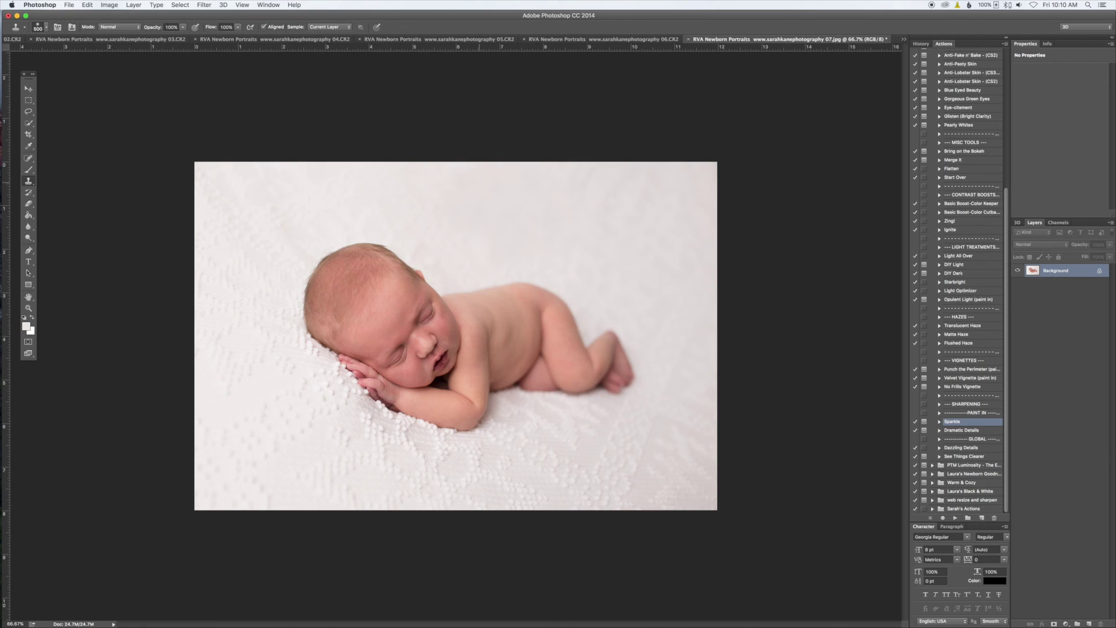